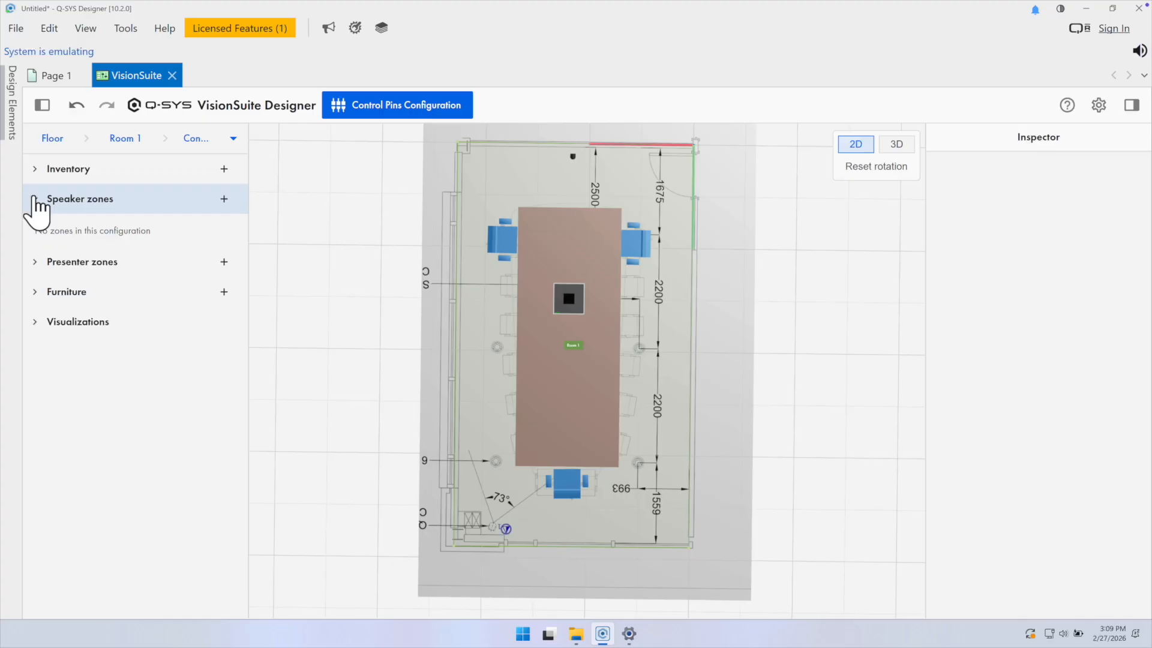
- Add a new trigger speaker zone to the room configuration
{"action": "left_click", "coordinate": [224, 196]}
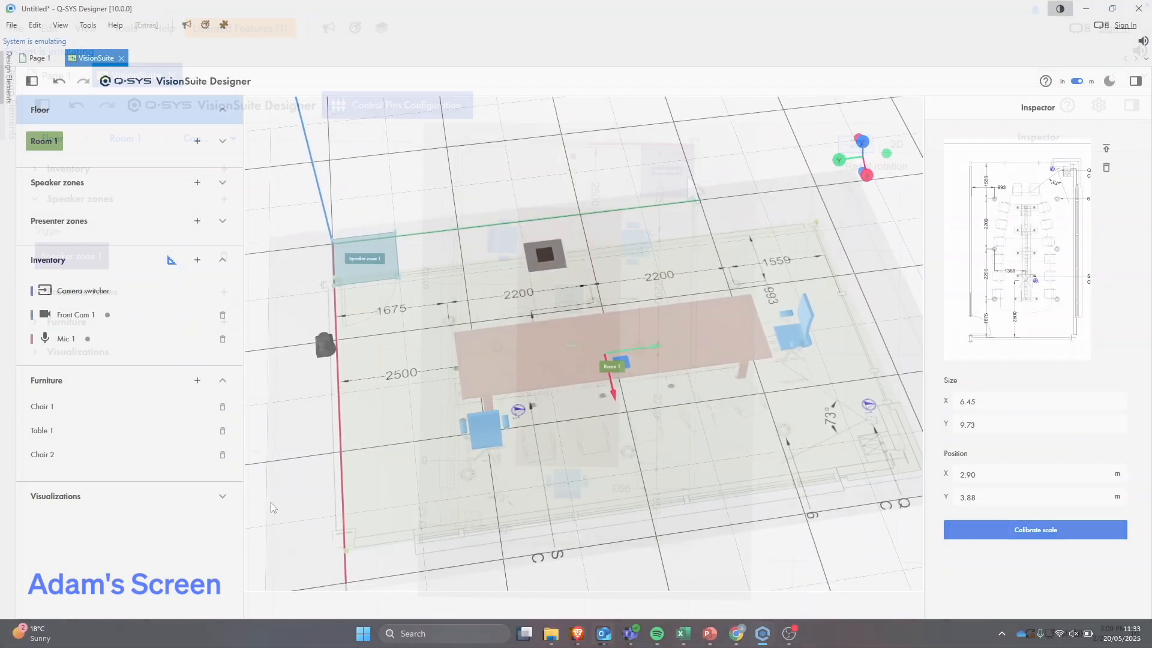
{"action": "mouse_move", "coordinate": [267, 540]}
{"action": "left_mouse_down"}
{"action": "mouse_move", "coordinate": [260, 555]}
{"action": "mouse_move", "coordinate": [260, 520]}
{"action": "left_mouse_up"}
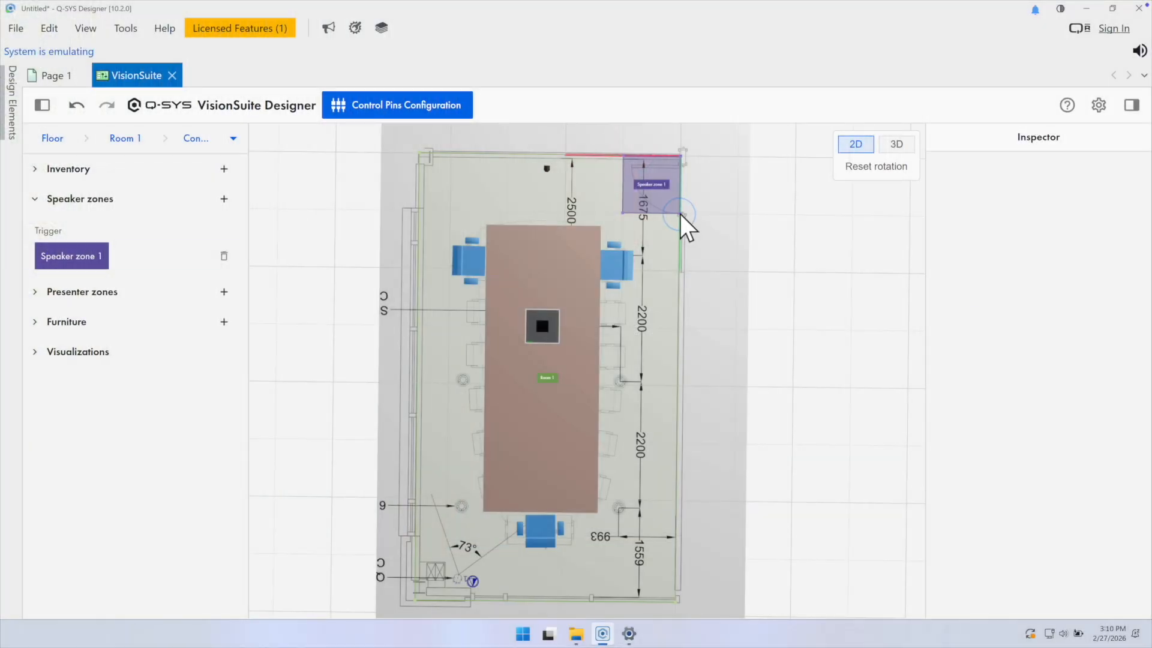
- Drag the speaker zone's corners outward so it covers the upper end of the table
{"action": "left_click_drag", "start_coordinate": [679, 214], "coordinate": [672, 334]}
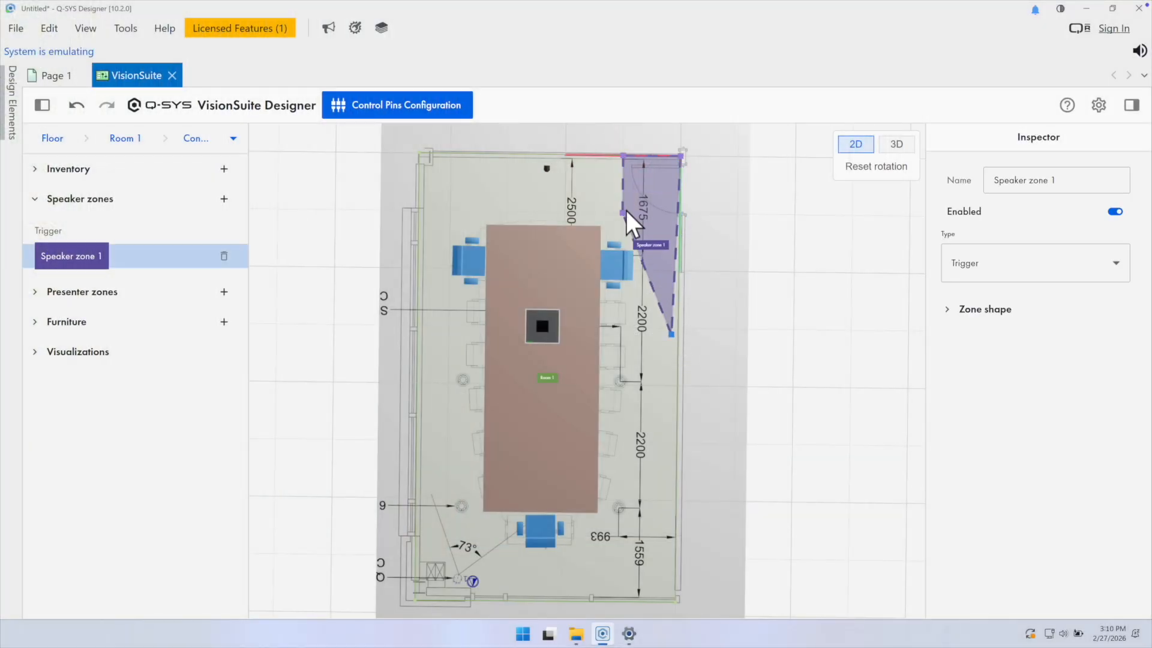
{"action": "left_click_drag", "start_coordinate": [622, 214], "coordinate": [441, 324]}
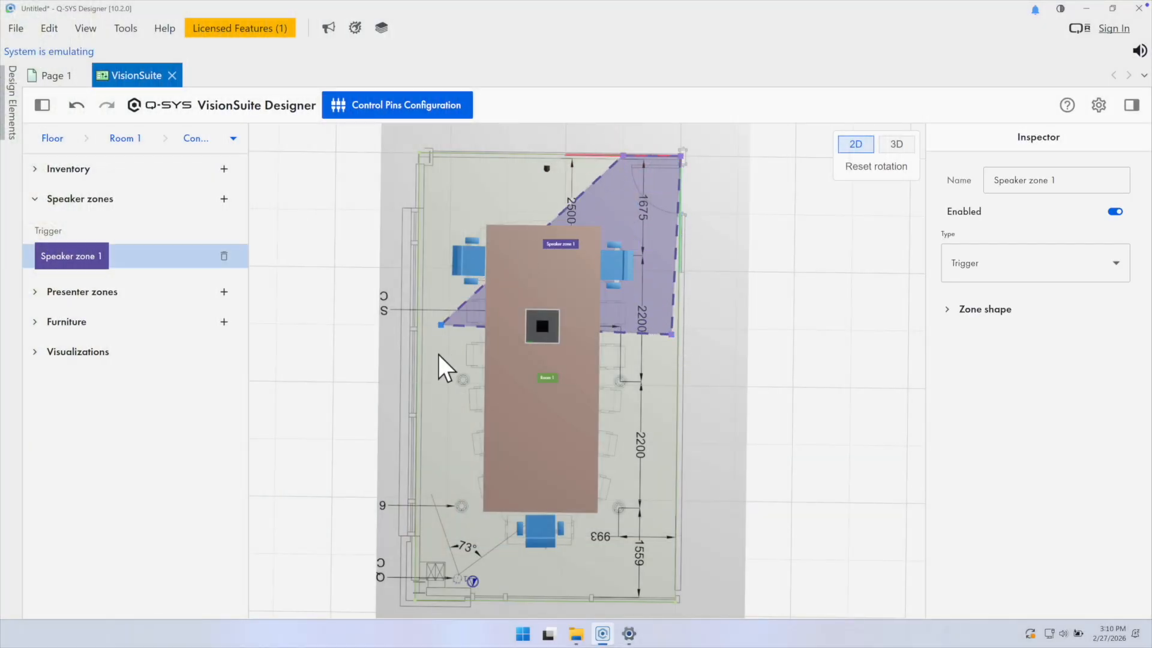
{"action": "left_click_drag", "start_coordinate": [623, 156], "coordinate": [477, 169]}
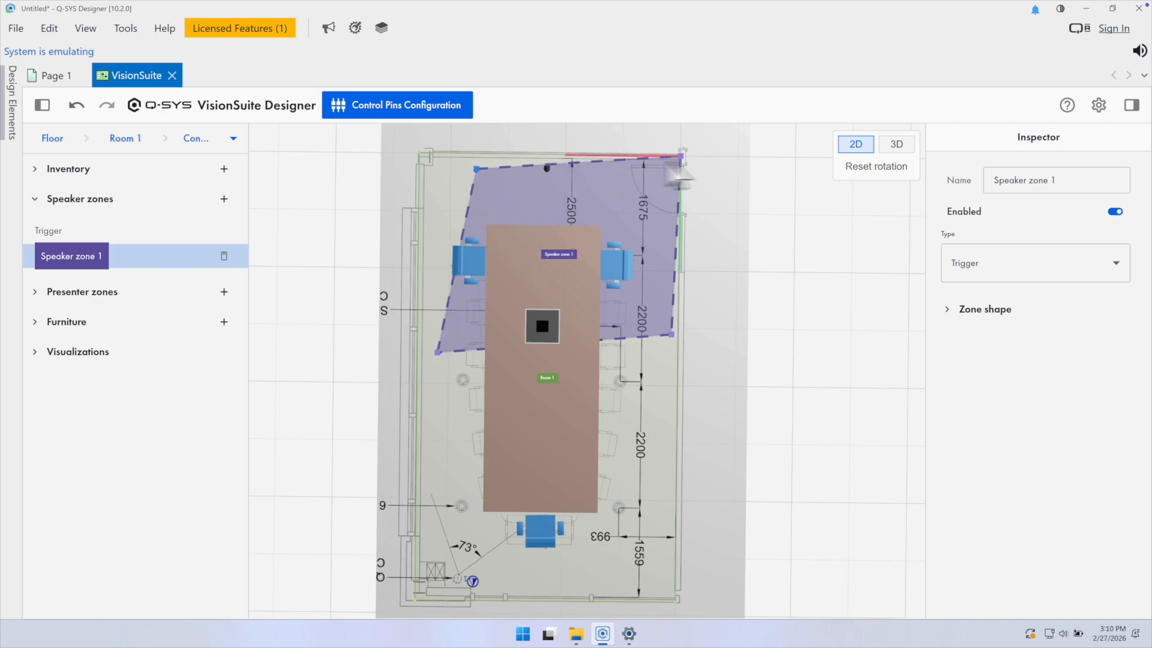
- Expand the zone shape settings and, with Move entire zone enabled, shift the whole zone slightly down and left, then disable it
{"action": "left_click", "coordinate": [947, 311]}
{"action": "left_click", "coordinate": [1116, 339]}
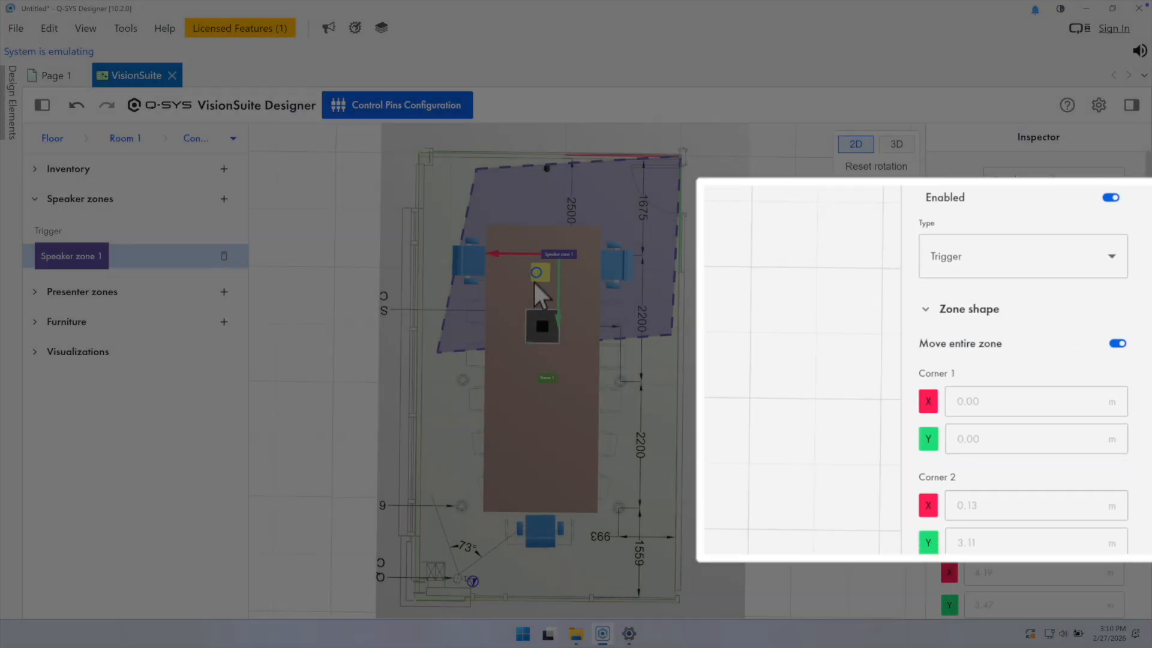
{"action": "left_click_drag", "start_coordinate": [540, 291], "coordinate": [501, 326]}
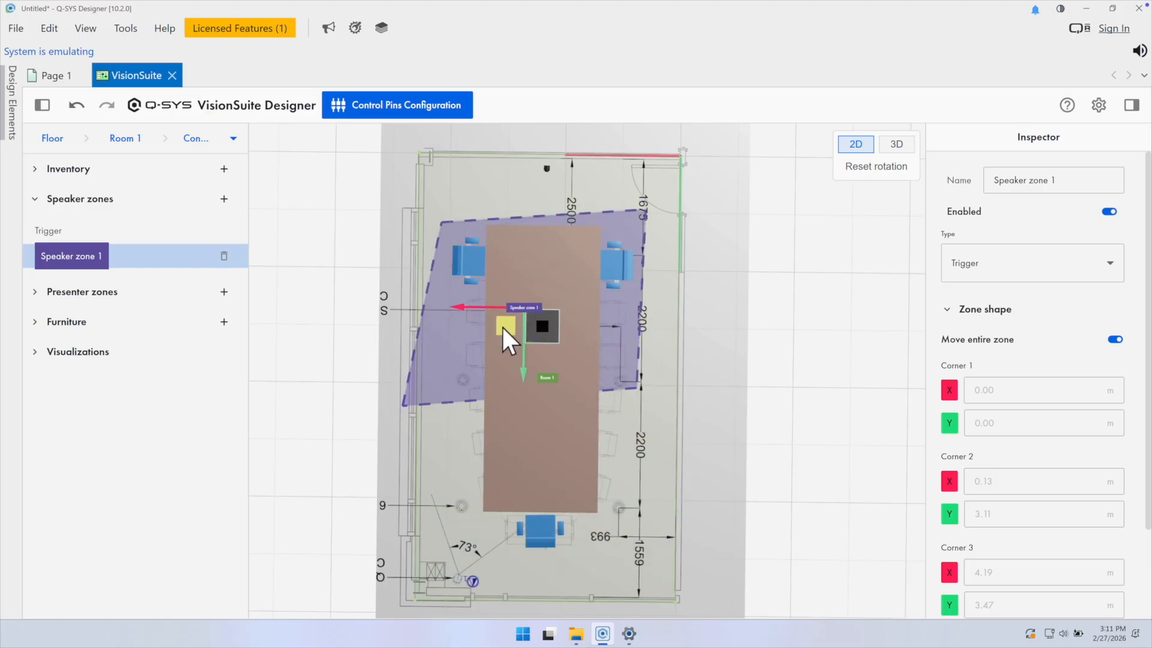
{"action": "left_click", "coordinate": [1115, 339]}
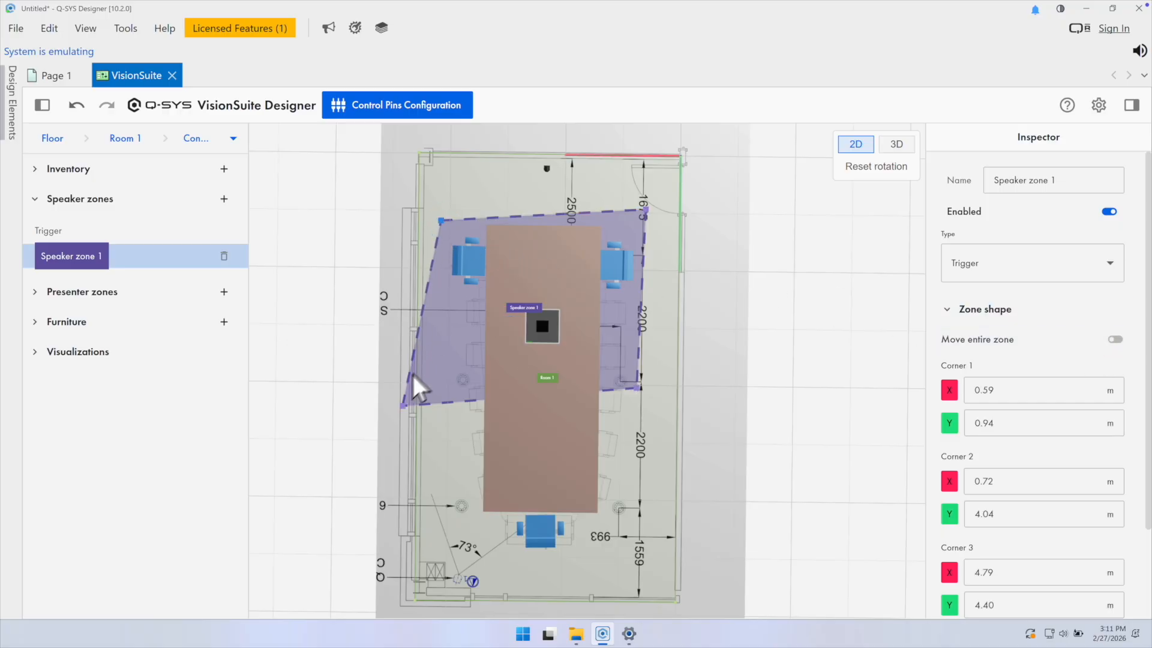
- Drag the zone's lower corner down past the table's far end so the zone covers the full table
{"action": "left_click", "coordinate": [402, 406]}
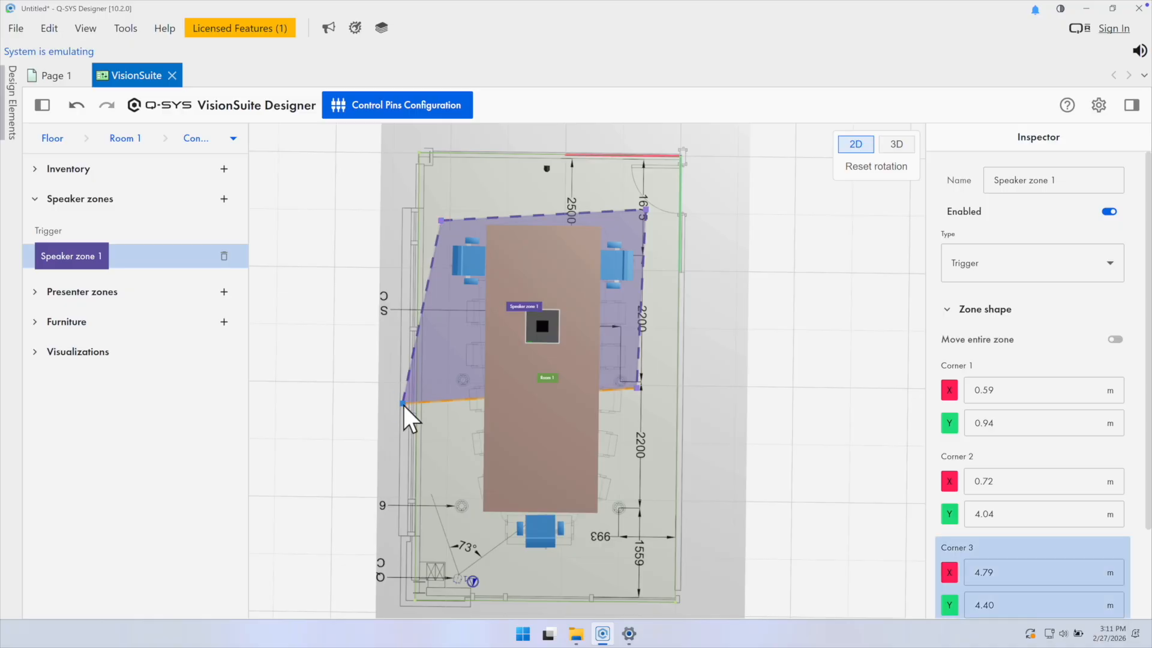
{"action": "left_click_drag", "start_coordinate": [404, 410], "coordinate": [442, 544]}
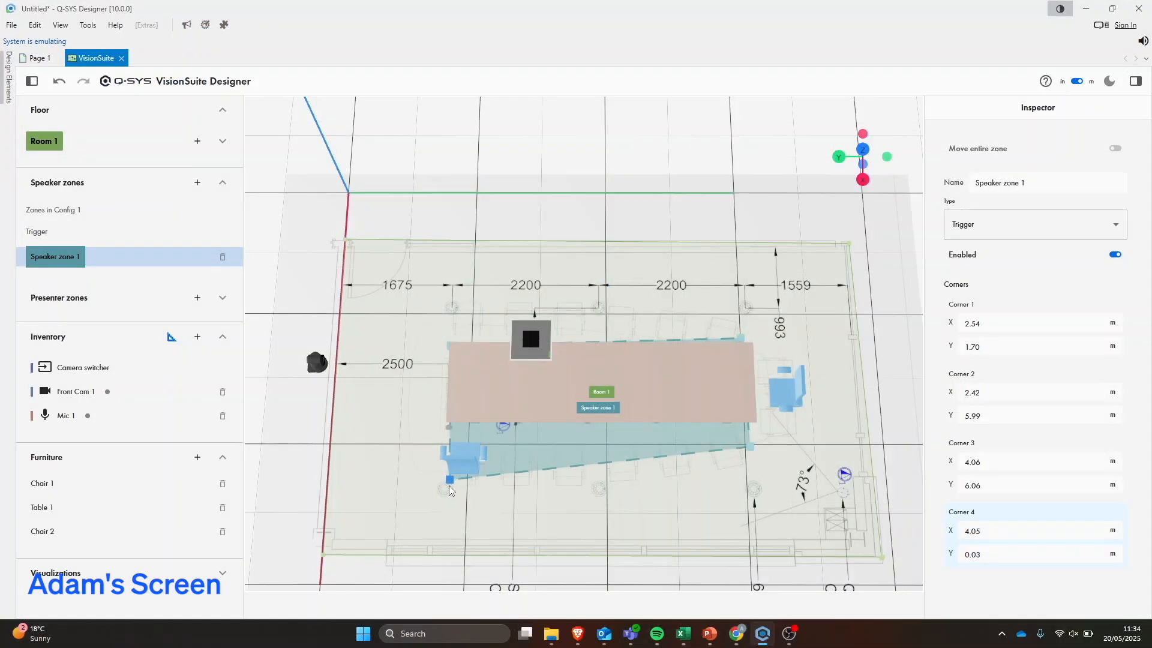
{"action": "left_click_drag", "start_coordinate": [452, 477], "coordinate": [446, 491]}
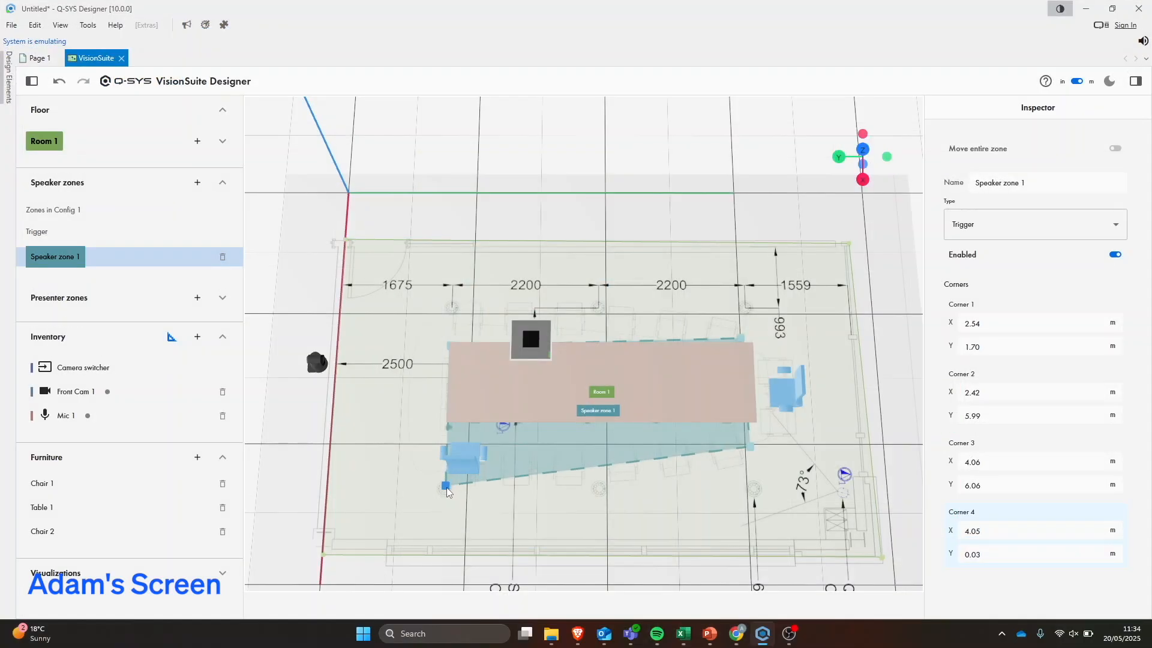
{"action": "left_click_drag", "start_coordinate": [573, 563], "coordinate": [568, 571]}
{"action": "left_click", "coordinate": [743, 467]}
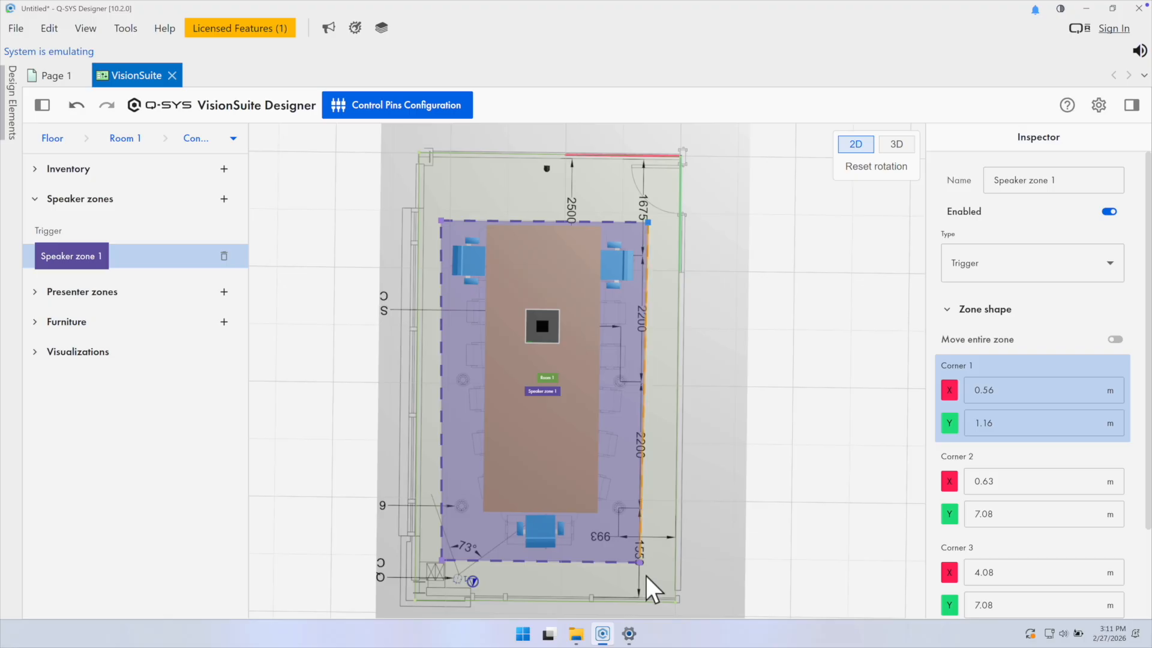
- Fine-tune the zone's bottom corners to enclose the seating around the lower end of the table
{"action": "left_click_drag", "start_coordinate": [639, 563], "coordinate": [693, 591]}
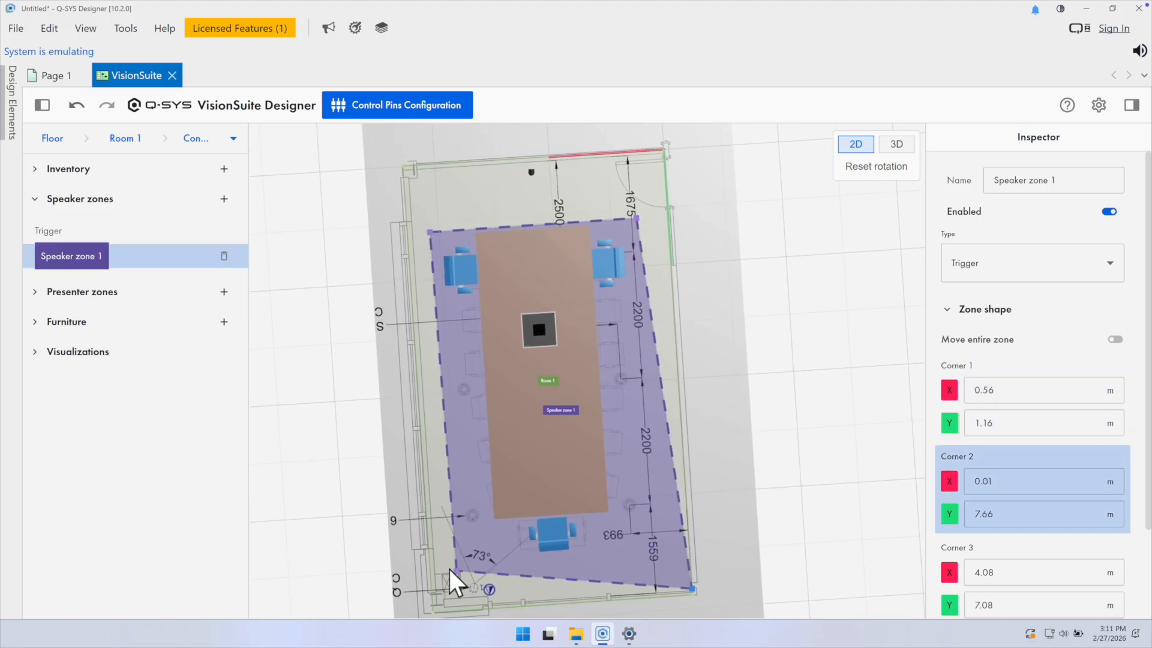
{"action": "left_click_drag", "start_coordinate": [458, 579], "coordinate": [430, 611]}
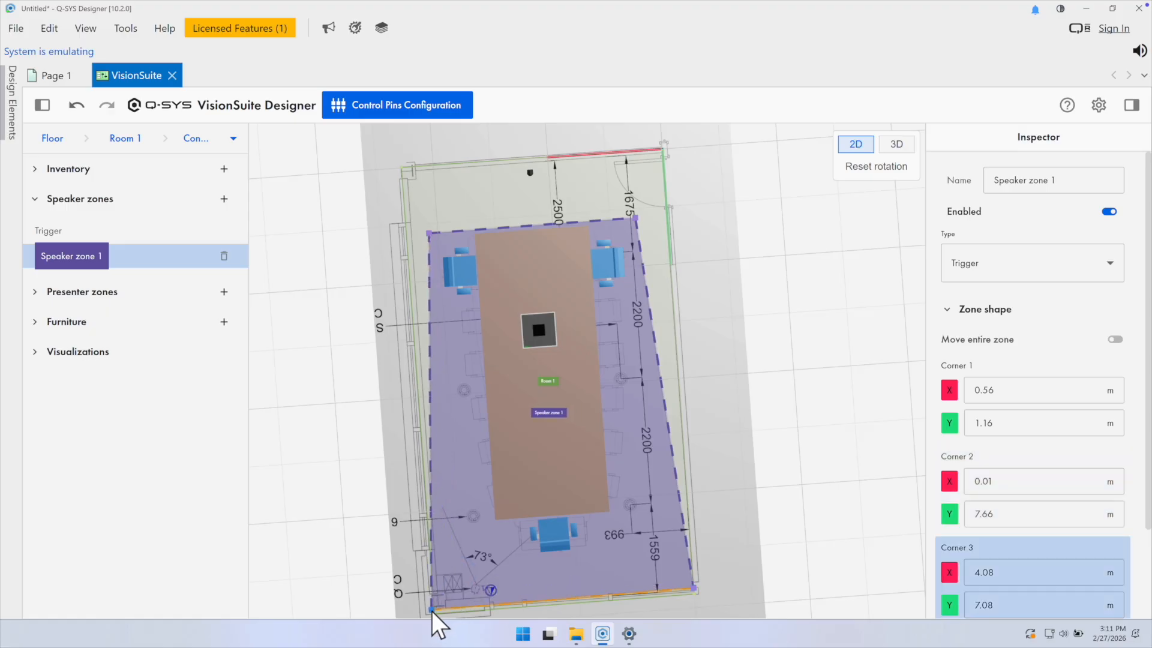
{"action": "left_click_drag", "start_coordinate": [431, 610], "coordinate": [474, 568]}
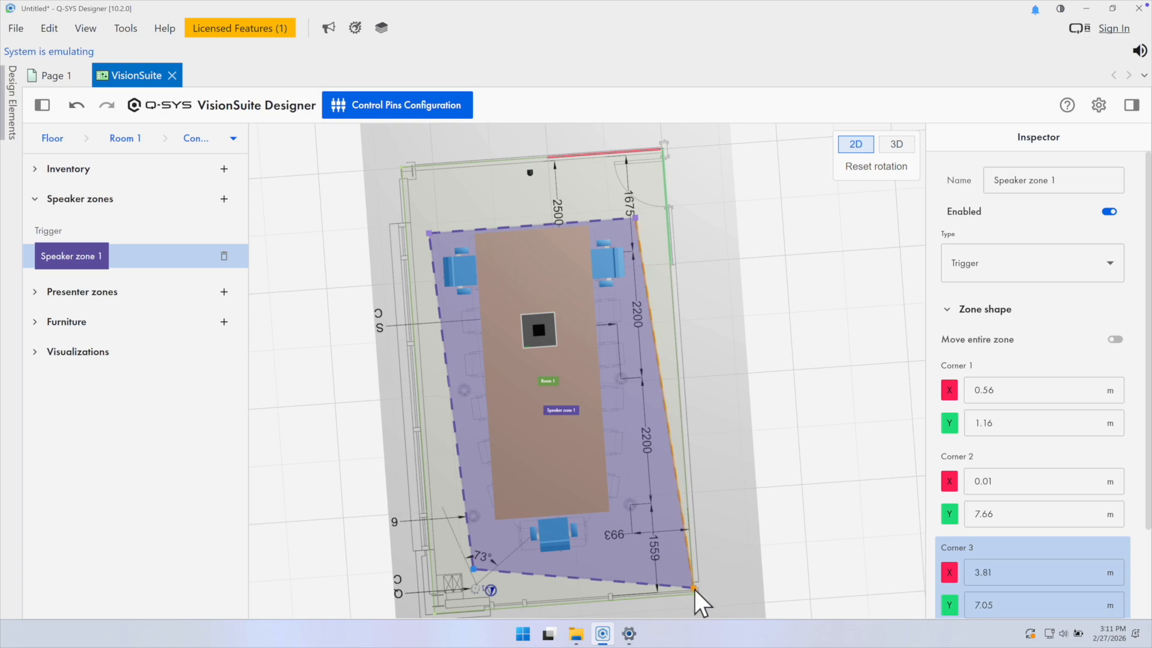
{"action": "left_click_drag", "start_coordinate": [694, 589], "coordinate": [650, 559]}
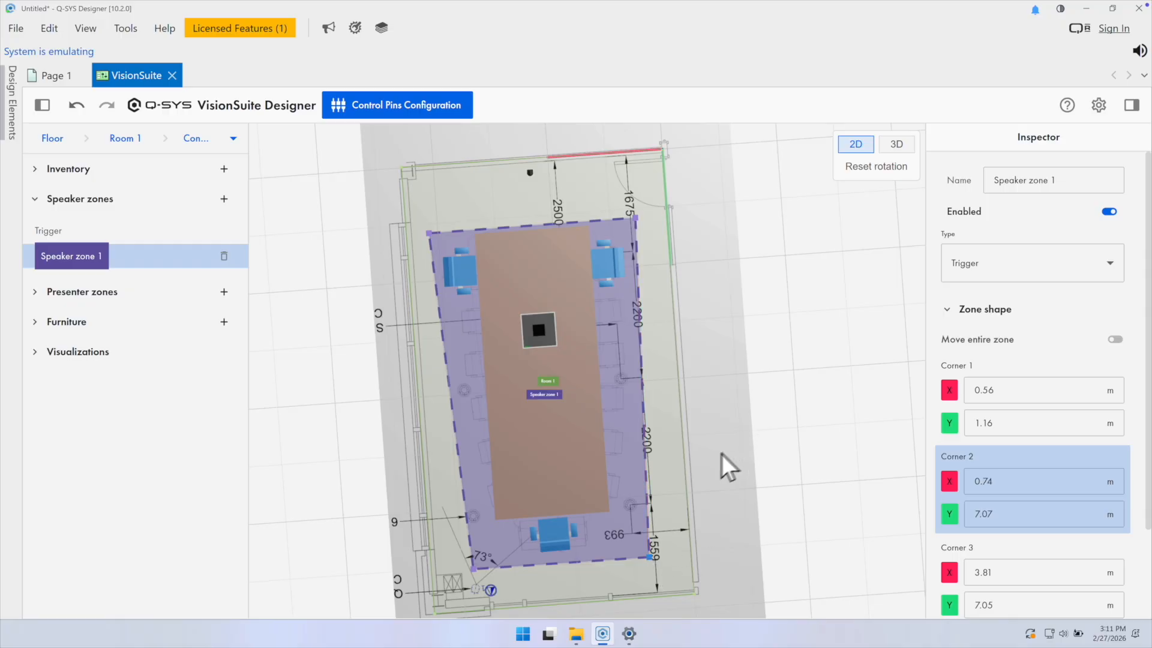
{"action": "left_click_drag", "start_coordinate": [699, 463], "coordinate": [574, 462]}
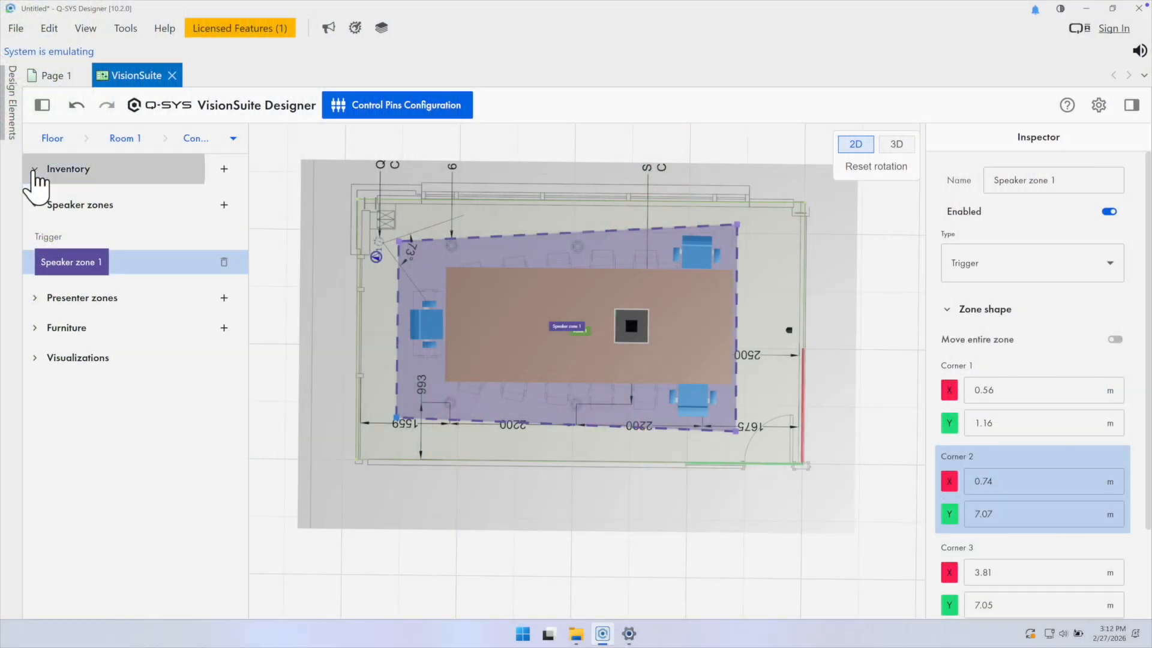
- Select Front Camera 1 in the inventory, open its Containers, and add a new shot
{"action": "left_click", "coordinate": [34, 169]}
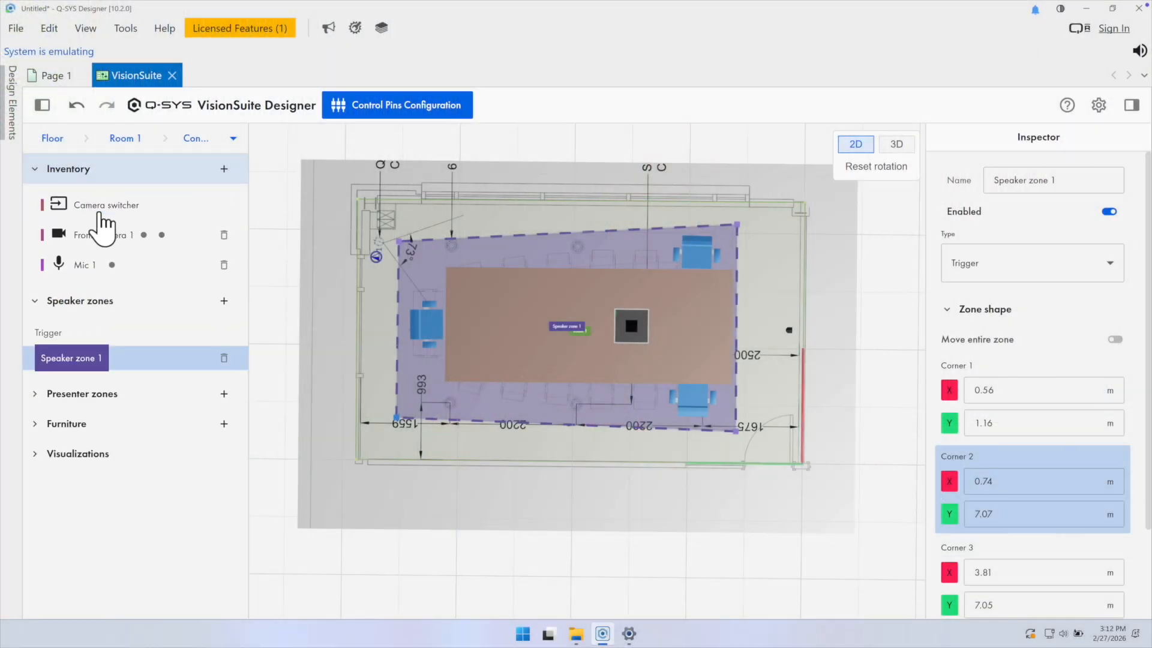
{"action": "left_click", "coordinate": [110, 238]}
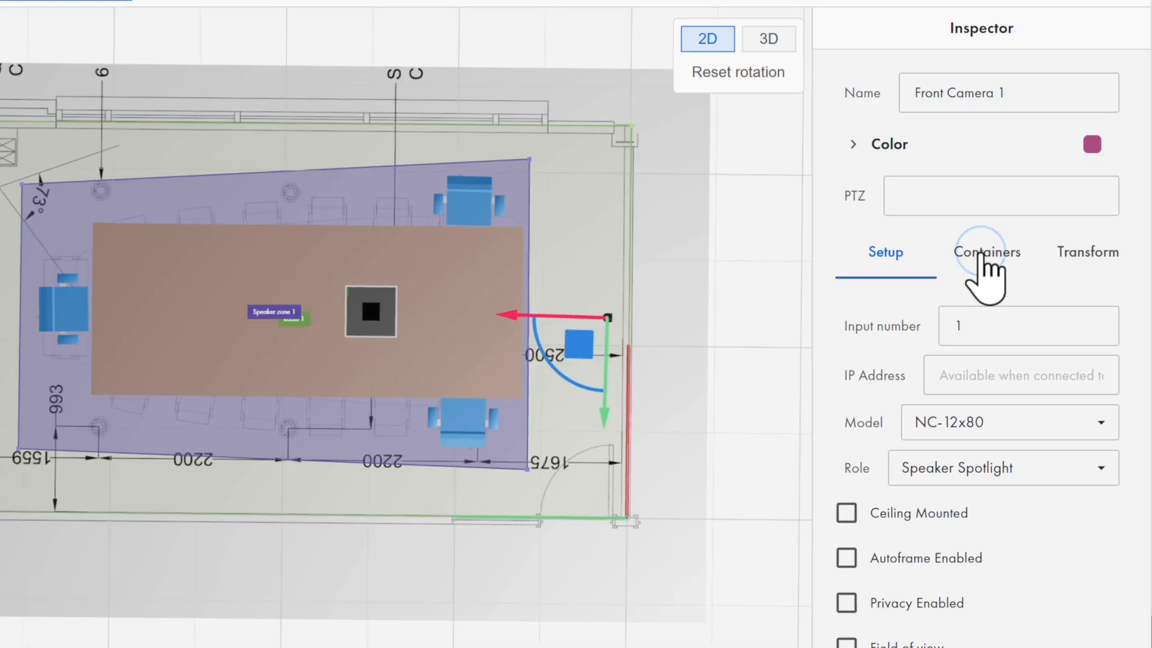
{"action": "left_click", "coordinate": [981, 257]}
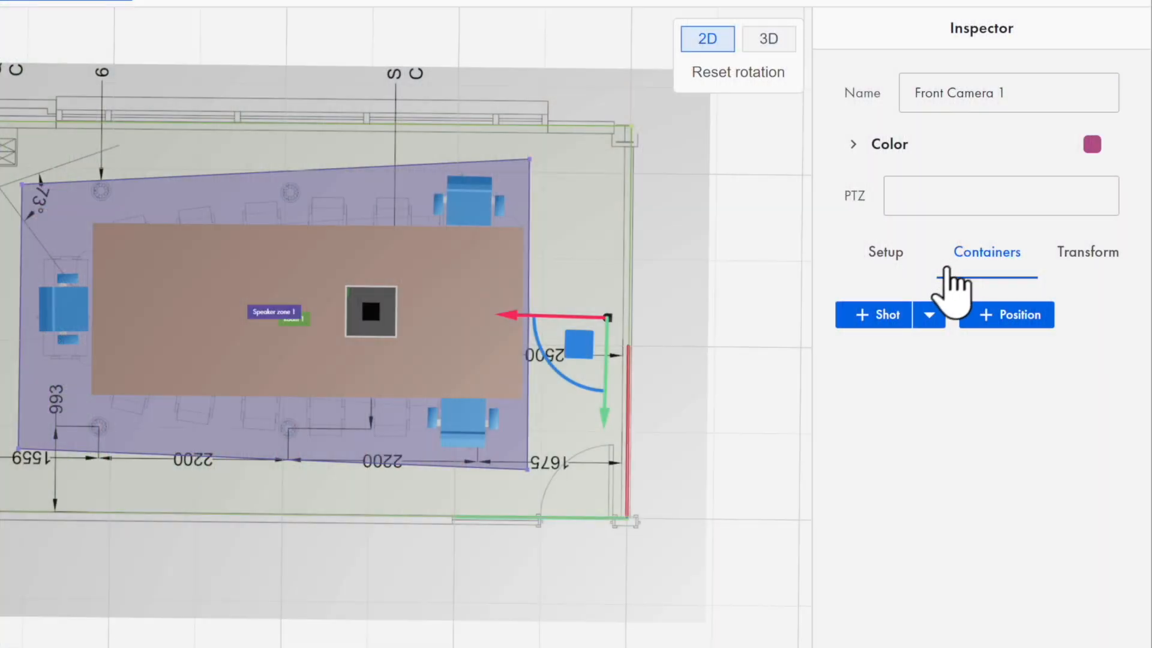
{"action": "left_click_drag", "start_coordinate": [816, 266], "coordinate": [768, 283]}
{"action": "left_click_drag", "start_coordinate": [769, 283], "coordinate": [758, 283]}
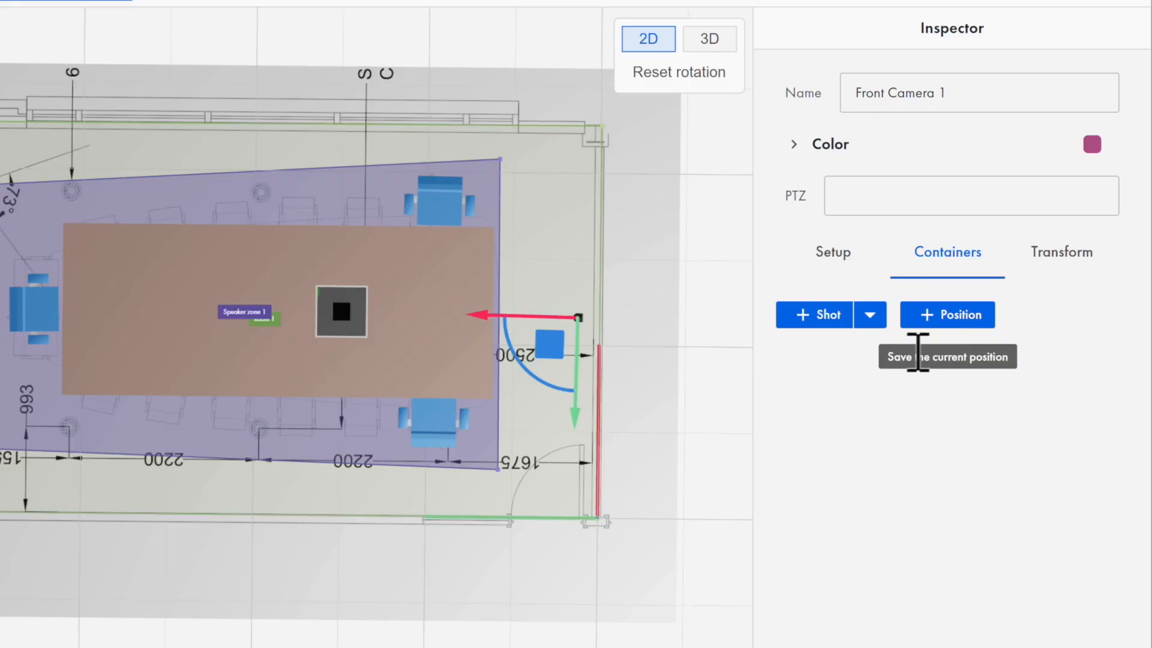
{"action": "left_click", "coordinate": [815, 318]}
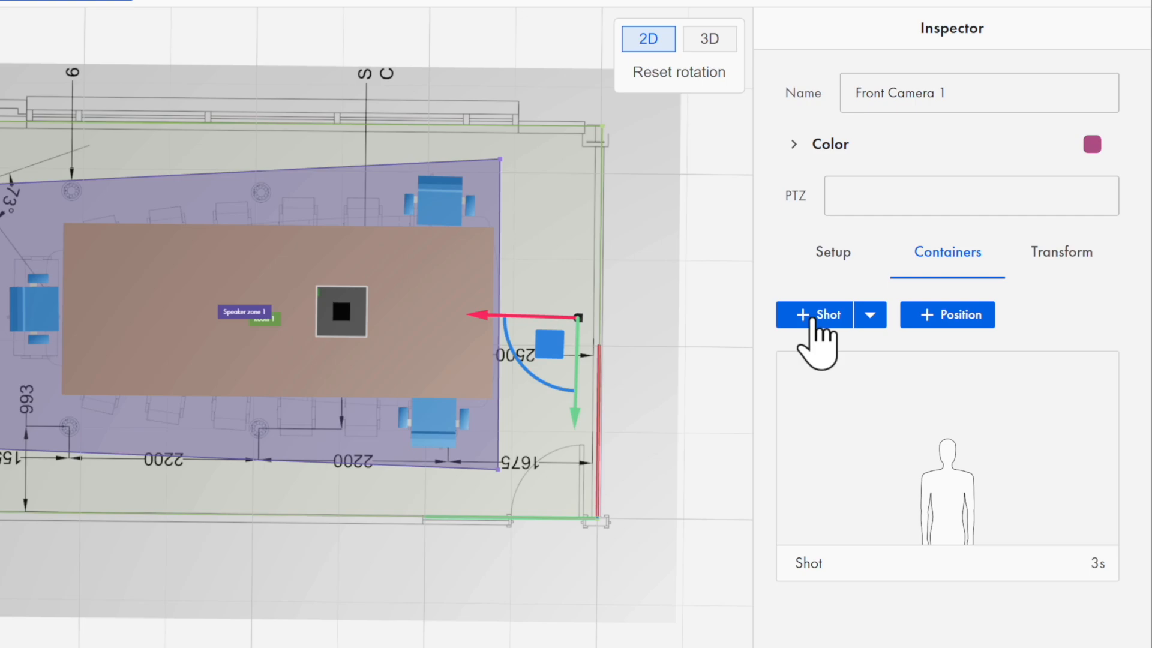
- Edit the shot and adjust its Relative Size slider to frame the talker
{"action": "mouse_move", "coordinate": [848, 438]}
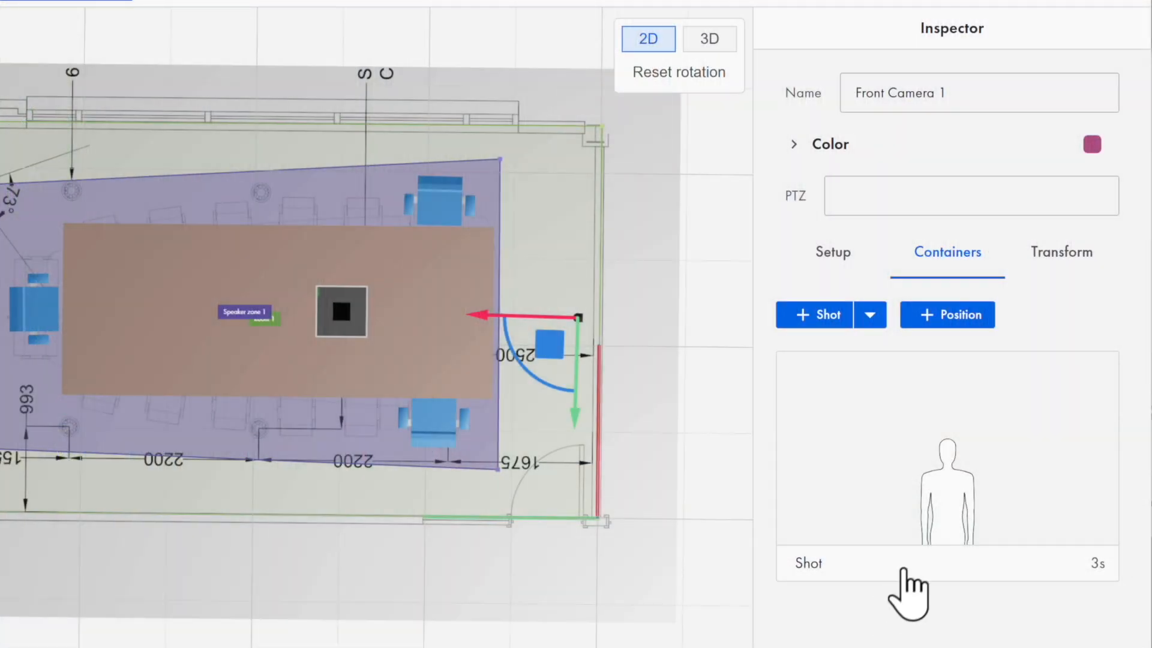
{"action": "mouse_move", "coordinate": [943, 449]}
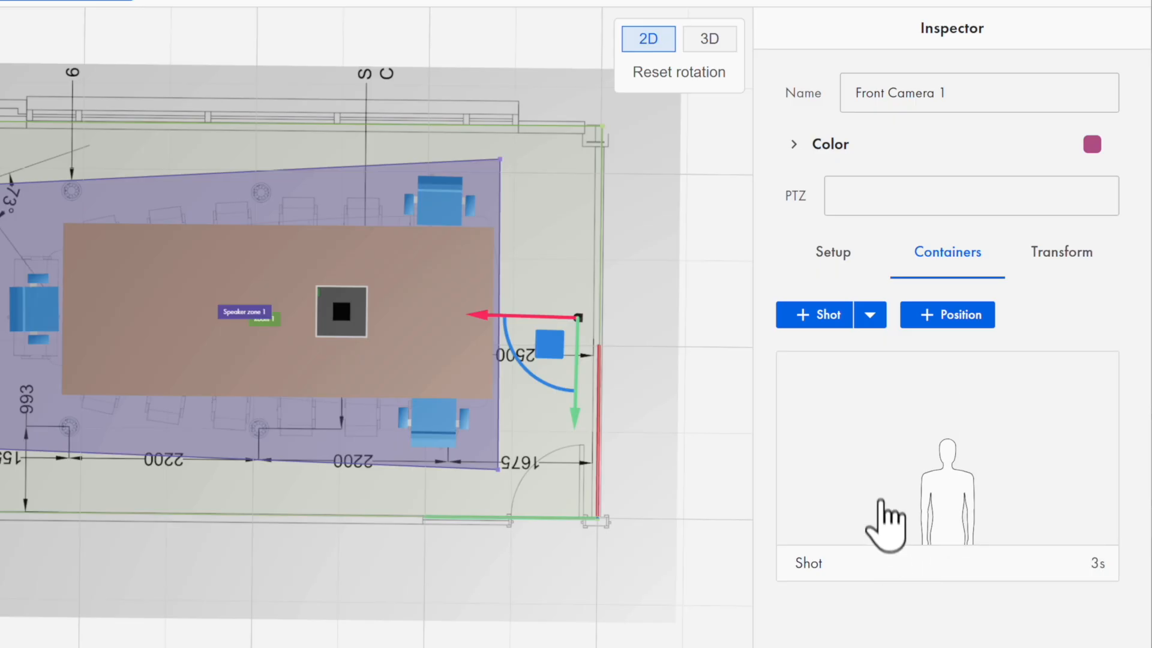
{"action": "right_click", "coordinate": [874, 444]}
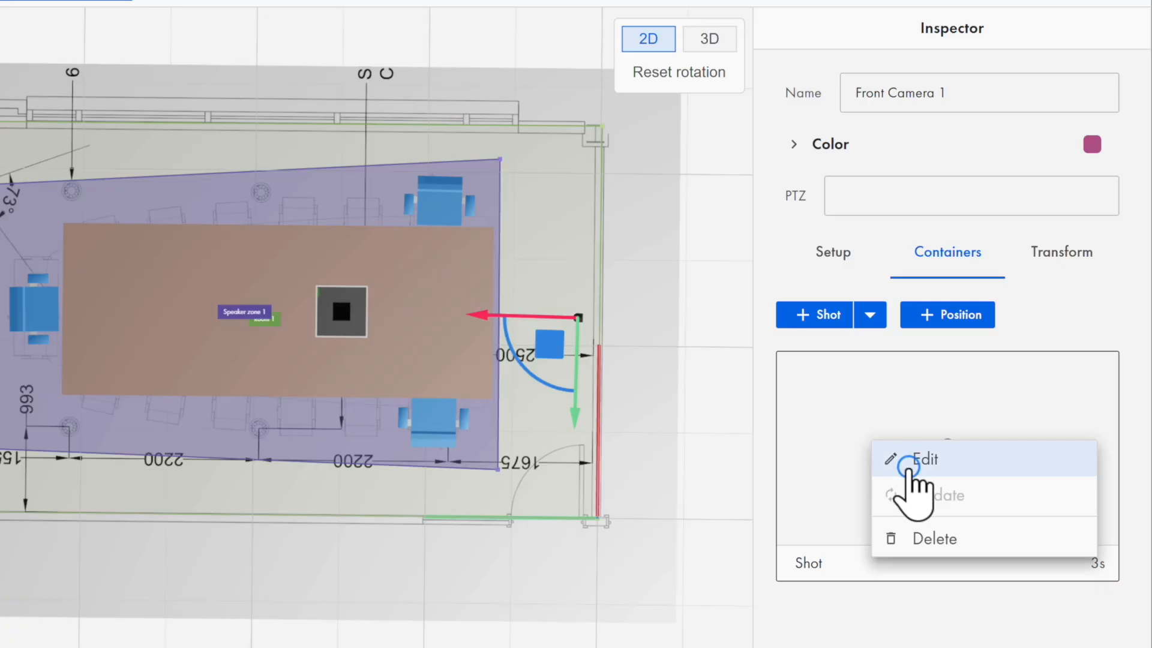
{"action": "left_click", "coordinate": [907, 460]}
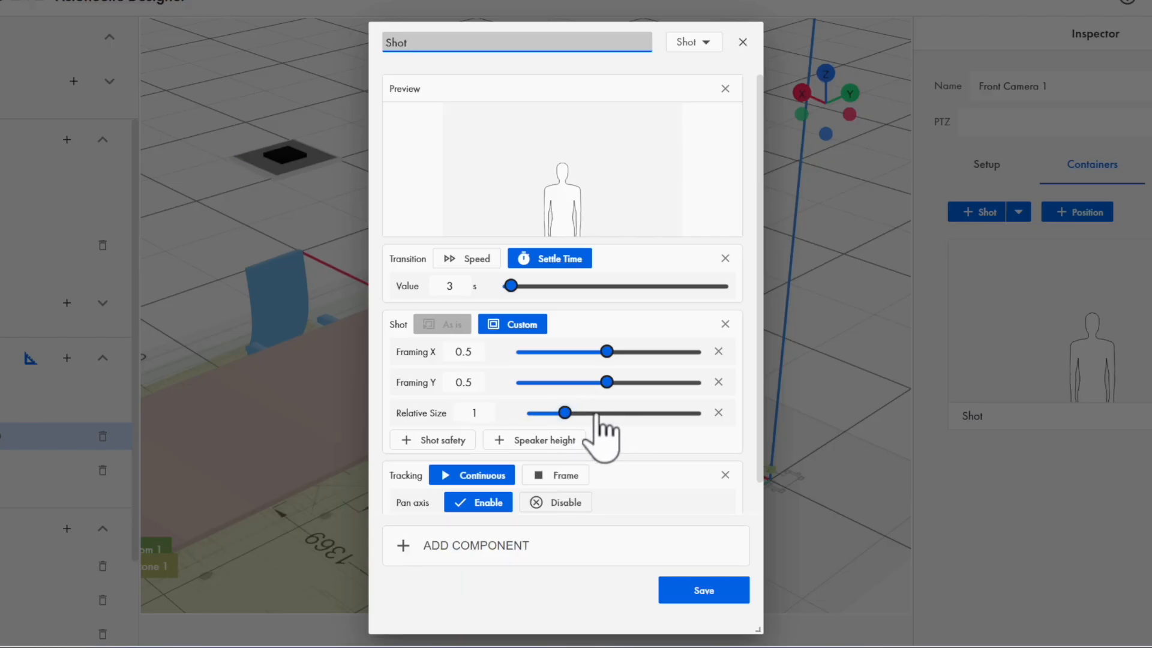
{"action": "mouse_move", "coordinate": [564, 413]}
{"action": "left_mouse_down"}
{"action": "mouse_move", "coordinate": [625, 412]}
{"action": "mouse_move", "coordinate": [557, 413]}
{"action": "left_mouse_up"}
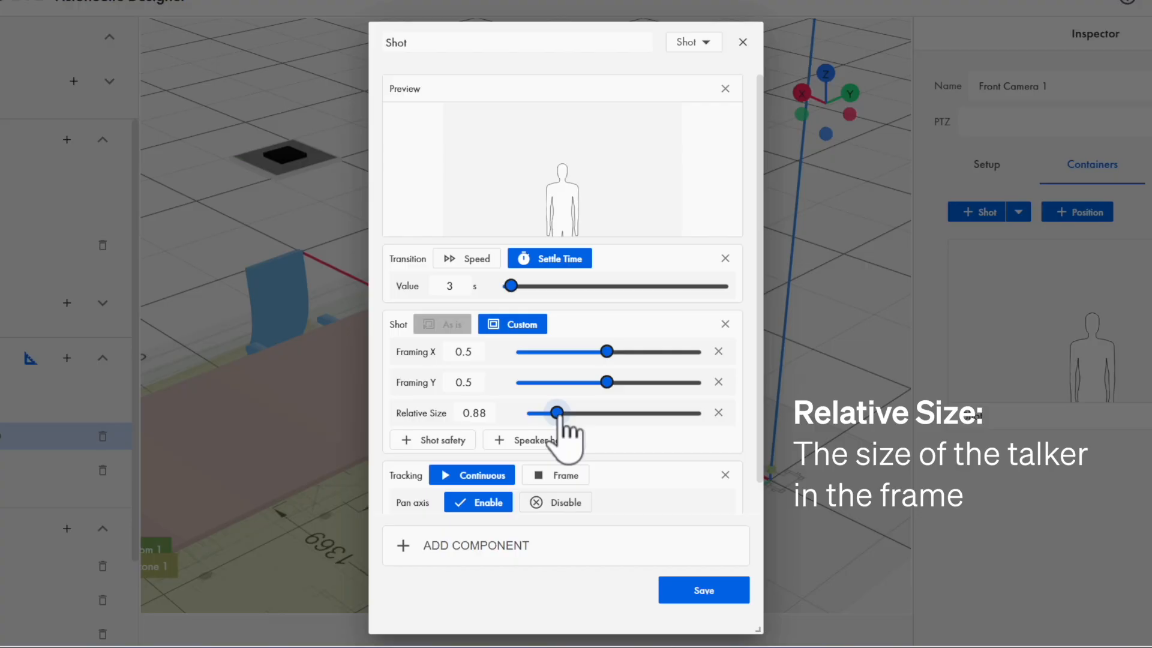
{"action": "left_click_drag", "start_coordinate": [571, 193], "coordinate": [569, 180]}
{"action": "left_click_drag", "start_coordinate": [557, 413], "coordinate": [618, 413]}
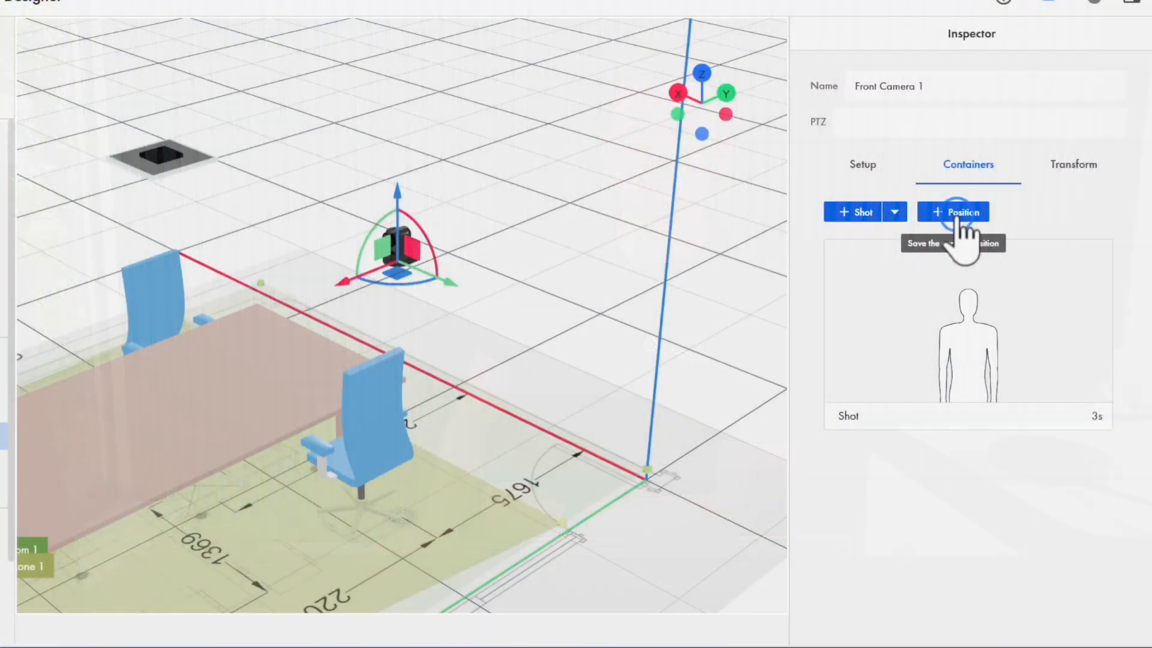
- Save the camera's current position as a new position container
{"action": "left_click", "coordinate": [954, 214]}
{"action": "mouse_move", "coordinate": [999, 492]}
{"action": "scroll", "coordinate": [960, 509], "scroll_direction": "down", "scroll_amount": 1}
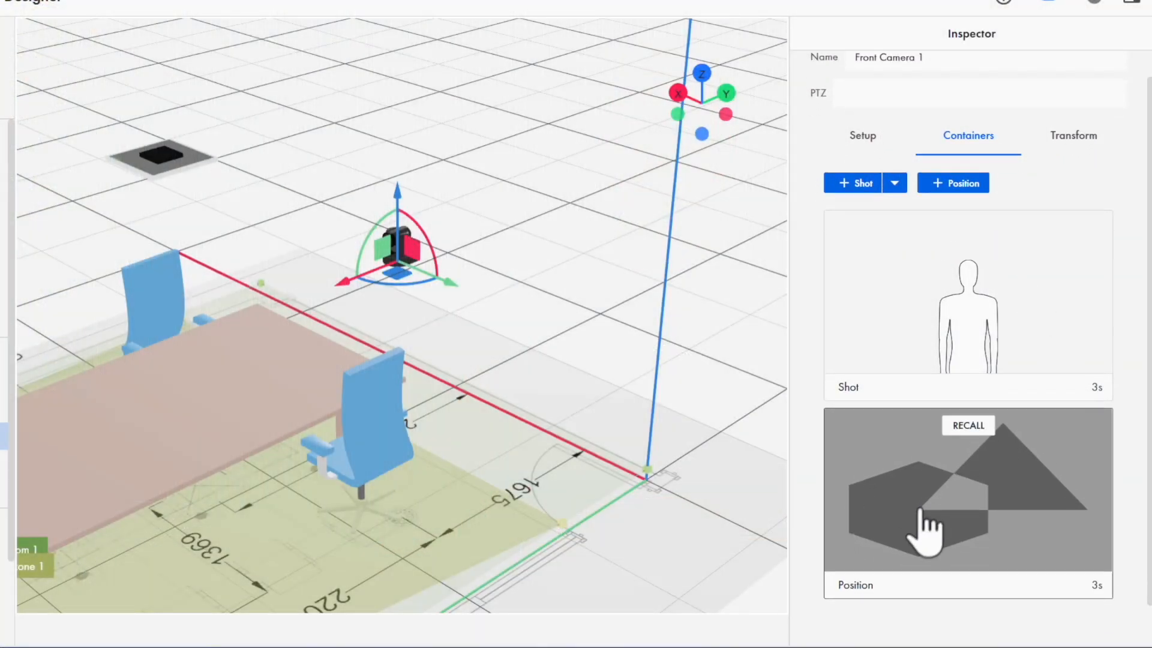
{"action": "mouse_move", "coordinate": [911, 539]}
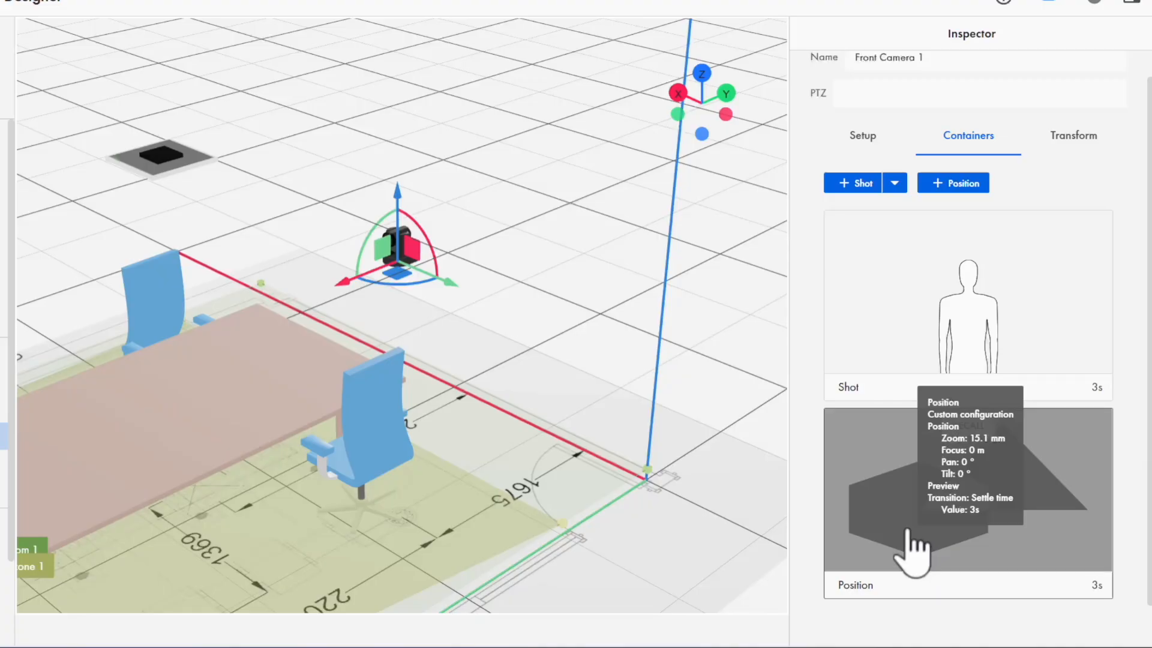
- Edit the position container, name it Home, and save it
{"action": "right_click", "coordinate": [963, 493]}
{"action": "left_click", "coordinate": [1042, 508]}
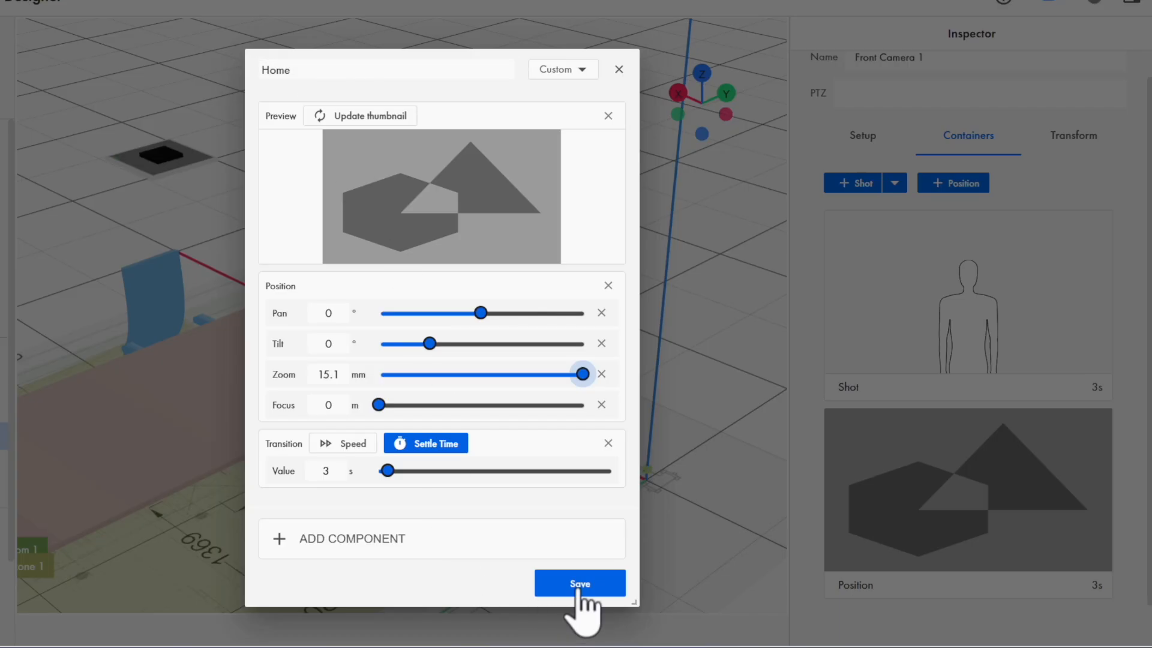
{"action": "left_click", "coordinate": [576, 591]}
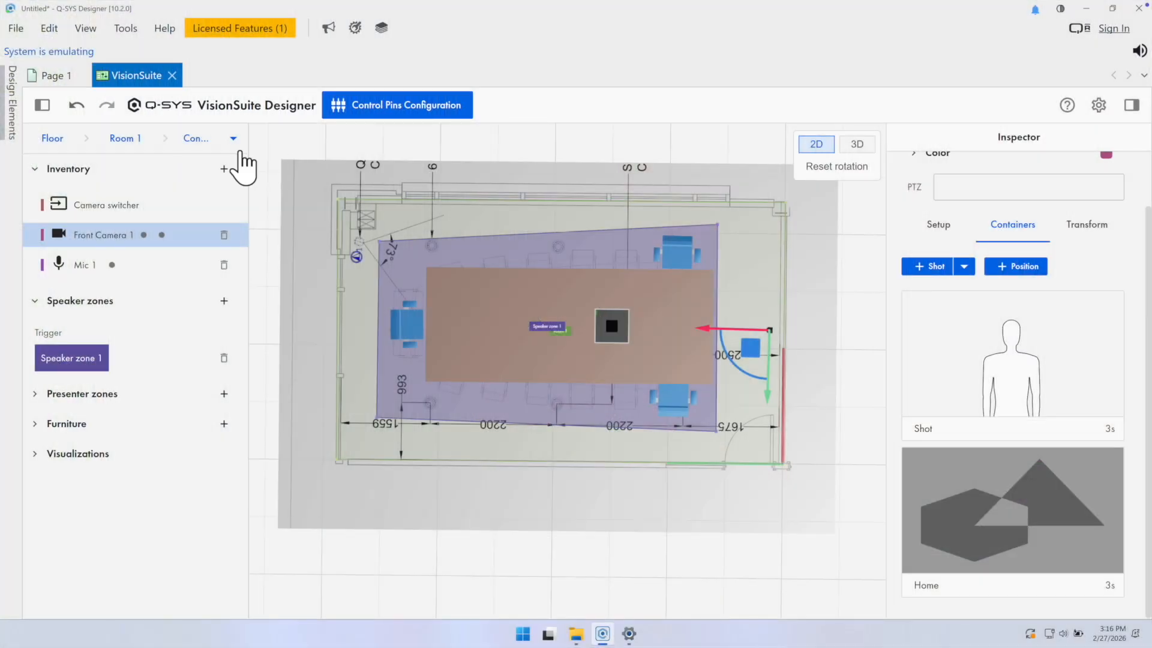
- Open the Config 1 settings from the breadcrumb
{"action": "left_click_drag", "start_coordinate": [247, 150], "coordinate": [279, 147]}
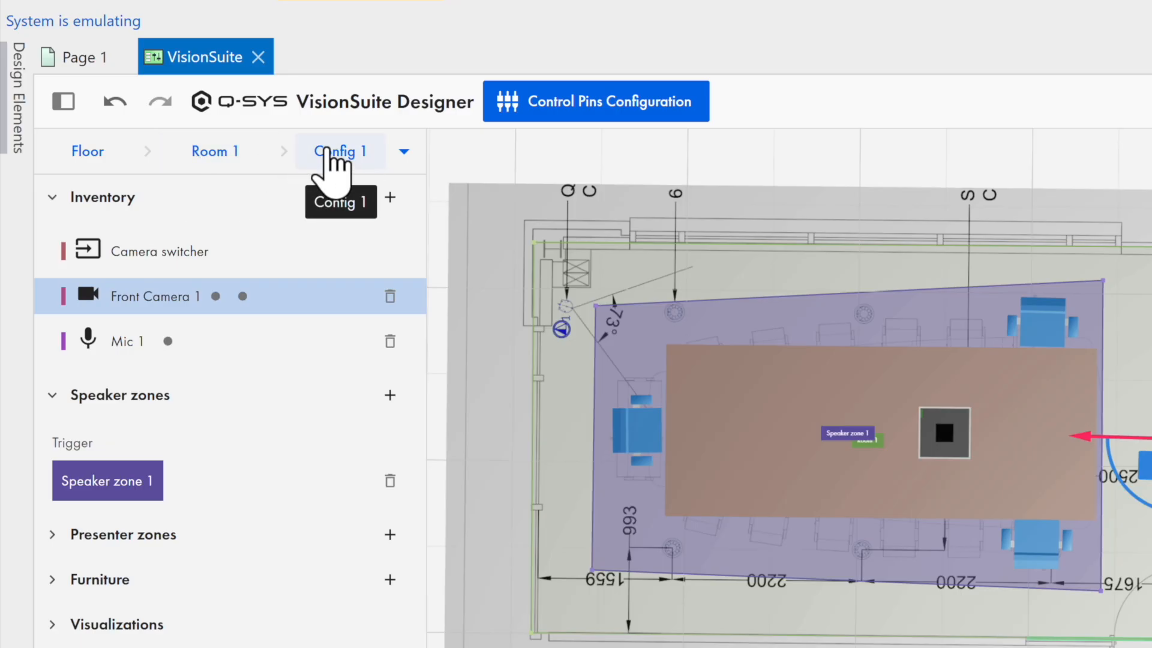
{"action": "left_click", "coordinate": [327, 150]}
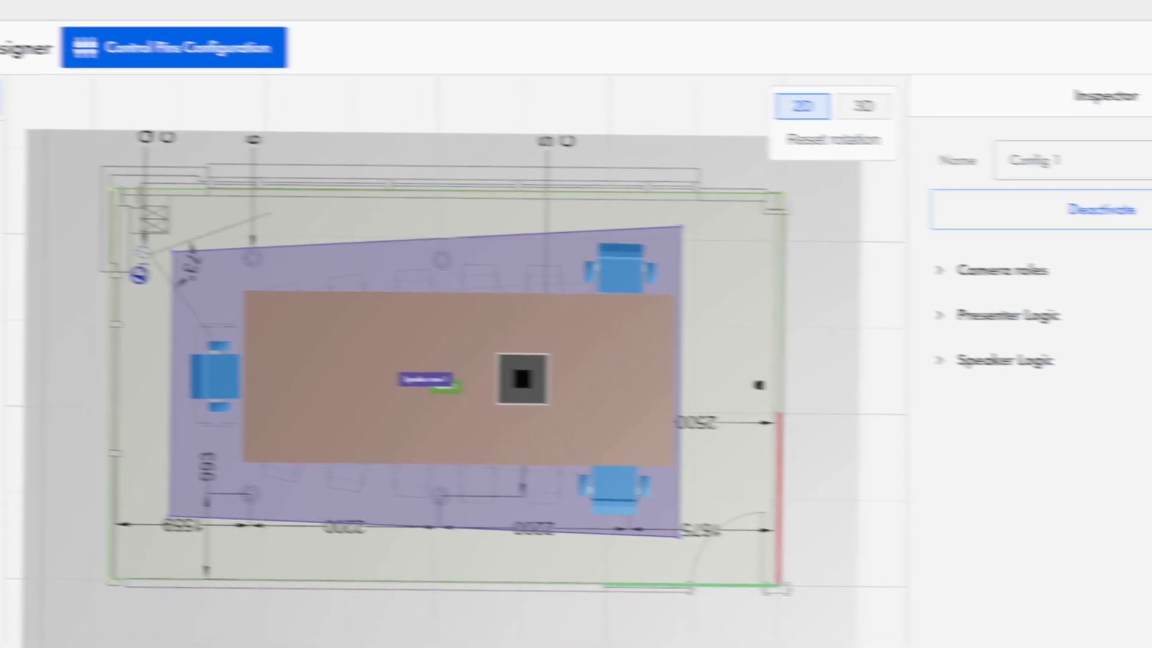